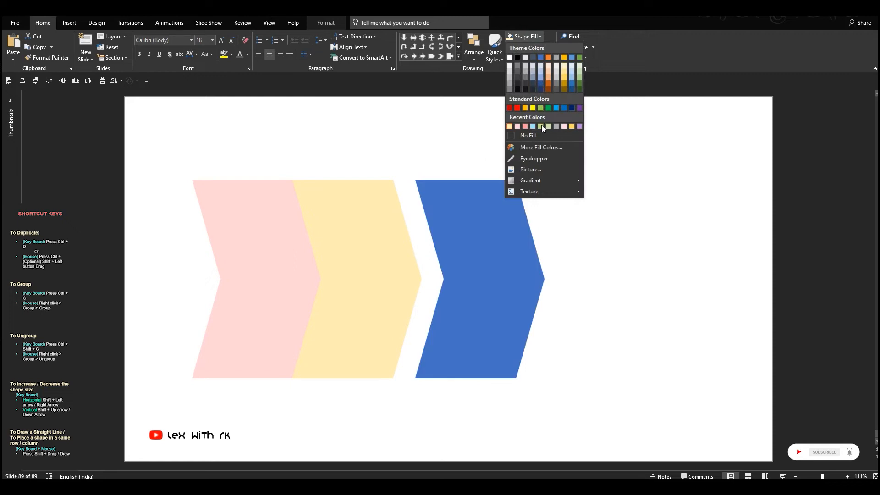
Fill the third chevron light green and add a fourth chevron flush beside it in a custom light blue.
{"action": "left_click", "coordinate": [549, 127]}
{"action": "left_click_drag", "start_coordinate": [508, 208], "coordinate": [568, 219]}
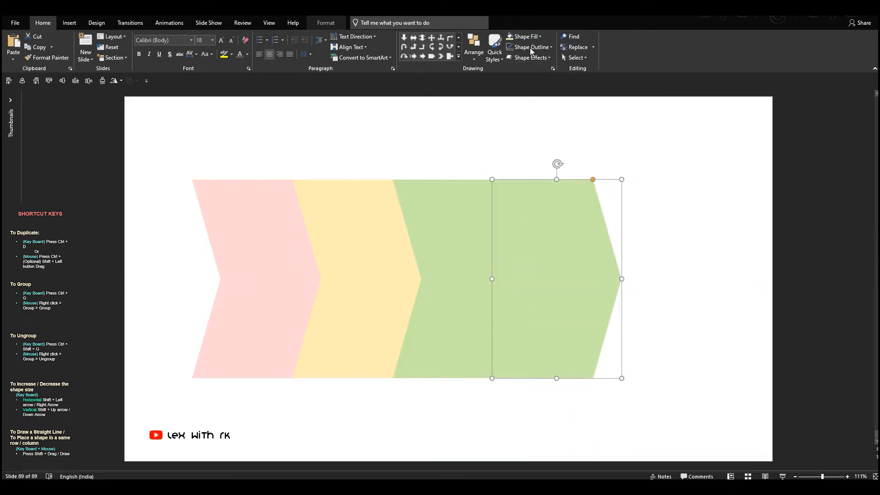
{"action": "left_click", "coordinate": [540, 36]}
{"action": "left_click", "coordinate": [541, 124]}
{"action": "left_click", "coordinate": [522, 37]}
{"action": "left_click", "coordinate": [536, 145]}
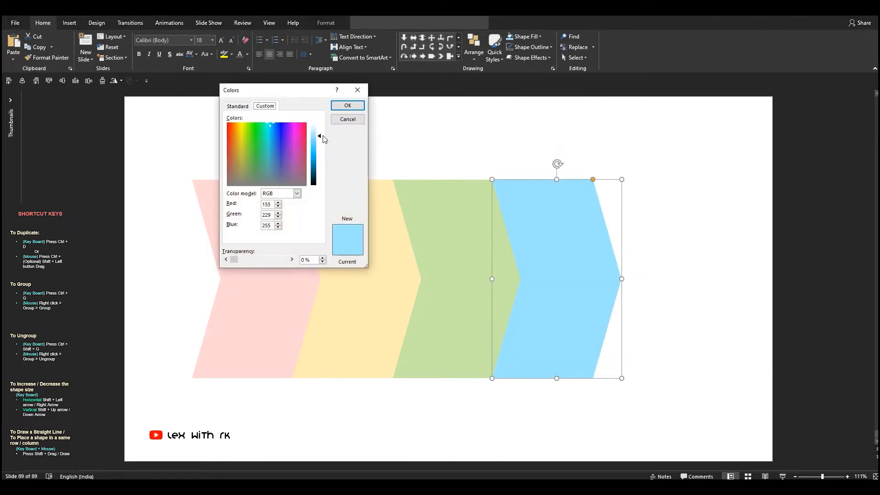
{"action": "left_click", "coordinate": [347, 105]}
Duplicate the blue chevron as a fifth one flush beside it and fill the copy with a custom light purple.
{"action": "left_click_drag", "start_coordinate": [604, 255], "coordinate": [680, 256]}
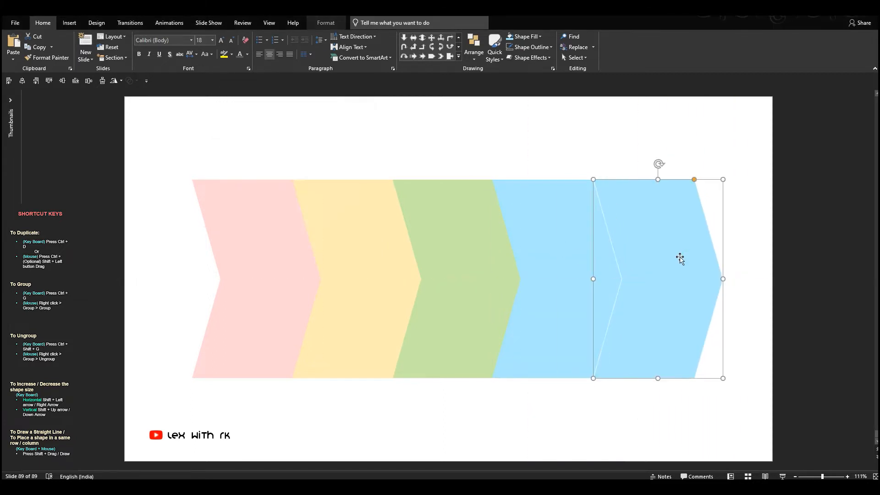
{"action": "key", "text": "ctrl+Left"}
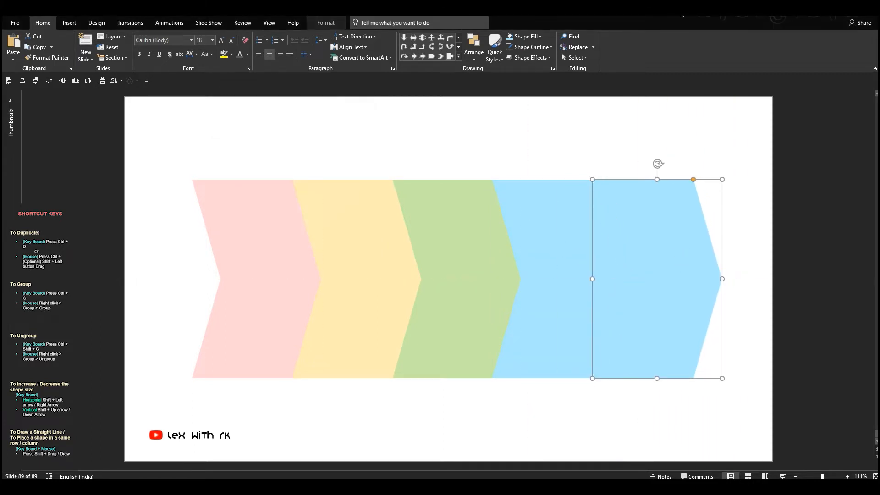
{"action": "left_click", "coordinate": [540, 36]}
{"action": "left_click", "coordinate": [579, 108]}
{"action": "left_click", "coordinate": [539, 37]}
{"action": "left_click", "coordinate": [534, 144]}
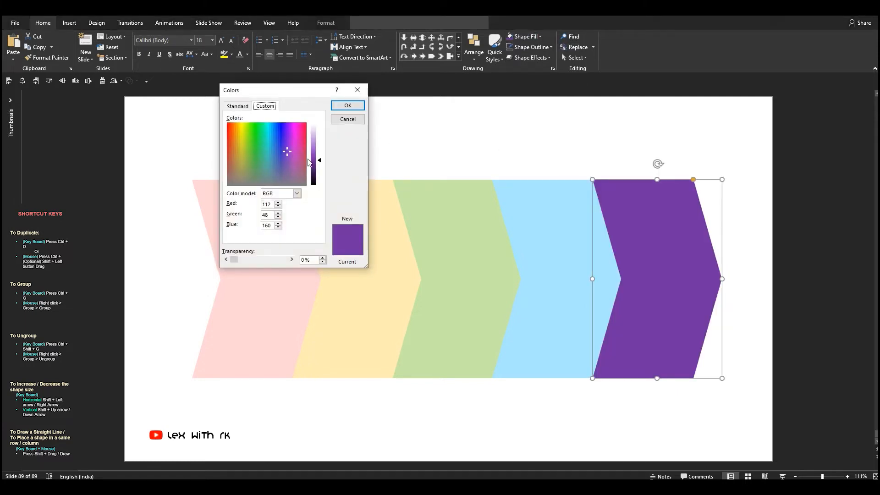
{"action": "left_click_drag", "start_coordinate": [320, 158], "coordinate": [329, 133]}
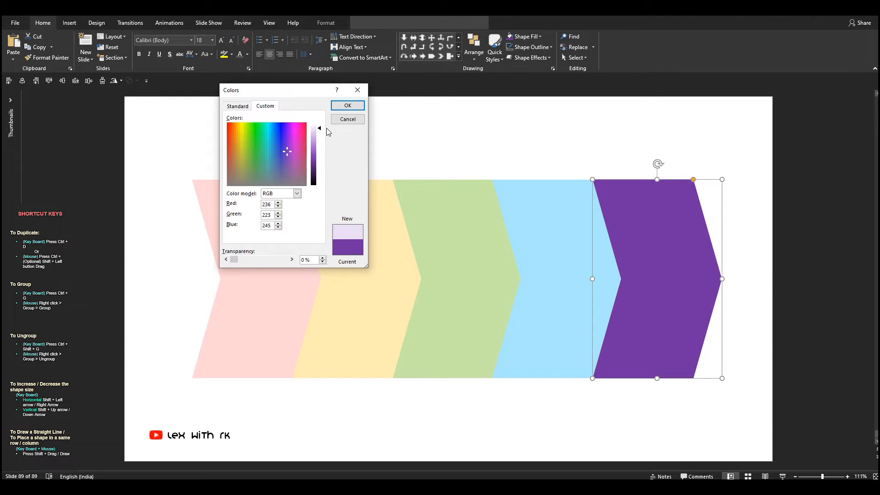
{"action": "left_click", "coordinate": [347, 105]}
Group all five chevrons and center the group horizontally on the slide.
{"action": "left_click_drag", "start_coordinate": [795, 161], "coordinate": [109, 412]}
{"action": "key", "text": "ctrl+g"}
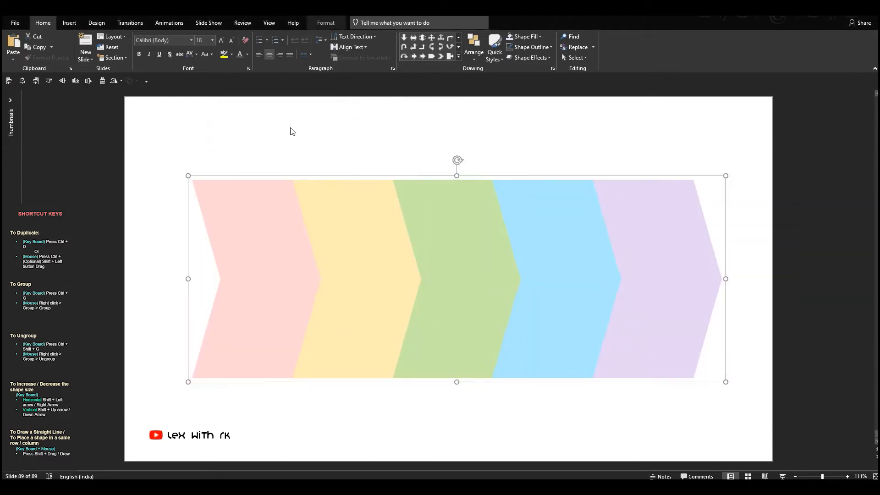
{"action": "left_click", "coordinate": [22, 82]}
{"action": "left_click", "coordinate": [132, 156]}
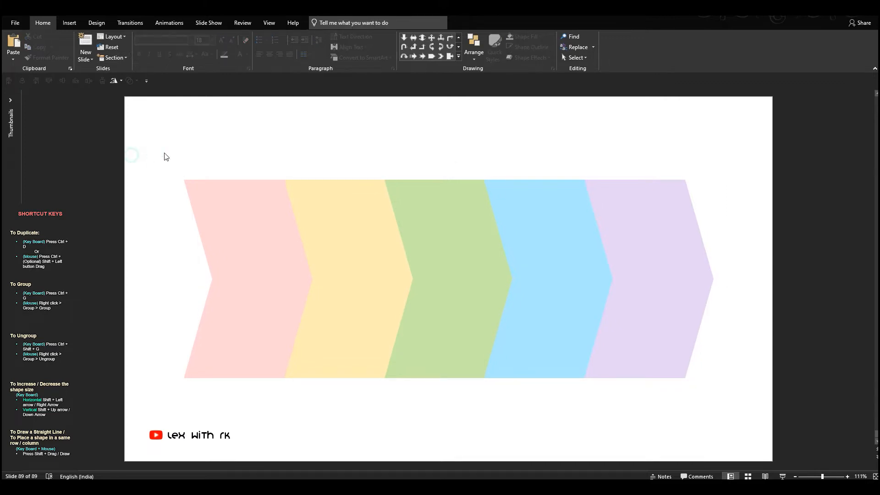
Draw a small parallelogram over the upper end of the pink chevron.
{"action": "left_click", "coordinate": [459, 55]}
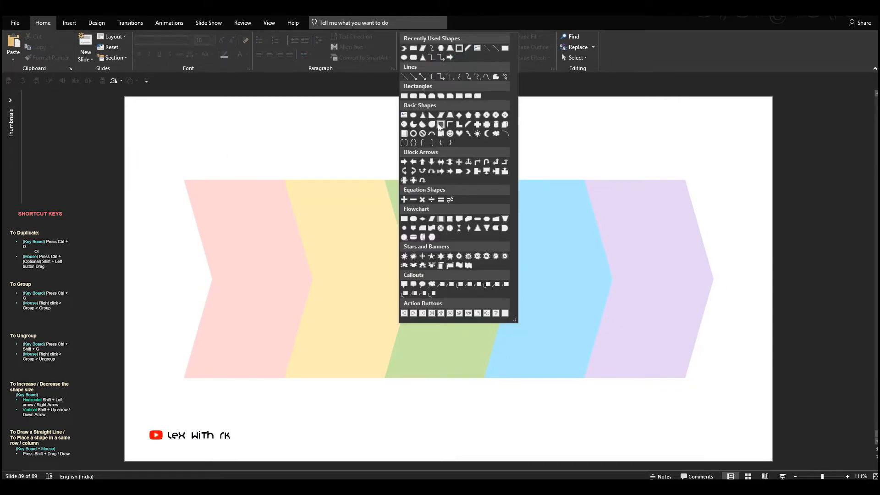
{"action": "left_click", "coordinate": [439, 126]}
{"action": "left_click_drag", "start_coordinate": [226, 183], "coordinate": [291, 234]}
{"action": "left_click_drag", "start_coordinate": [255, 209], "coordinate": [224, 189]}
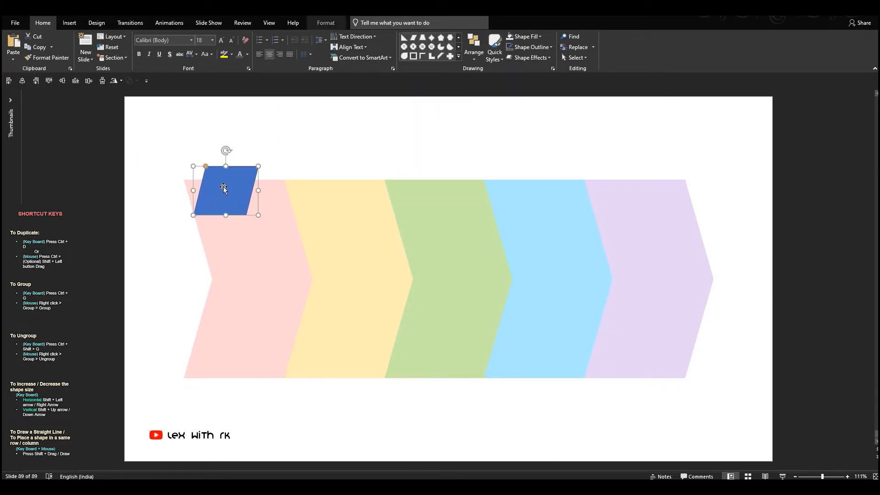
Flip the parallelogram vertically and fit its position, width and slant to the pink chevron's upper end.
{"action": "scroll", "coordinate": [224, 189], "scroll_direction": "up", "scroll_amount": 6, "text": "ctrl"}
{"action": "left_click", "coordinate": [117, 81]}
{"action": "left_click", "coordinate": [125, 116]}
{"action": "left_click_drag", "start_coordinate": [412, 190], "coordinate": [412, 234]}
{"action": "left_click", "coordinate": [511, 49]}
{"action": "left_click_drag", "start_coordinate": [527, 303], "coordinate": [629, 310]}
{"action": "left_click_drag", "start_coordinate": [294, 301], "coordinate": [258, 301]}
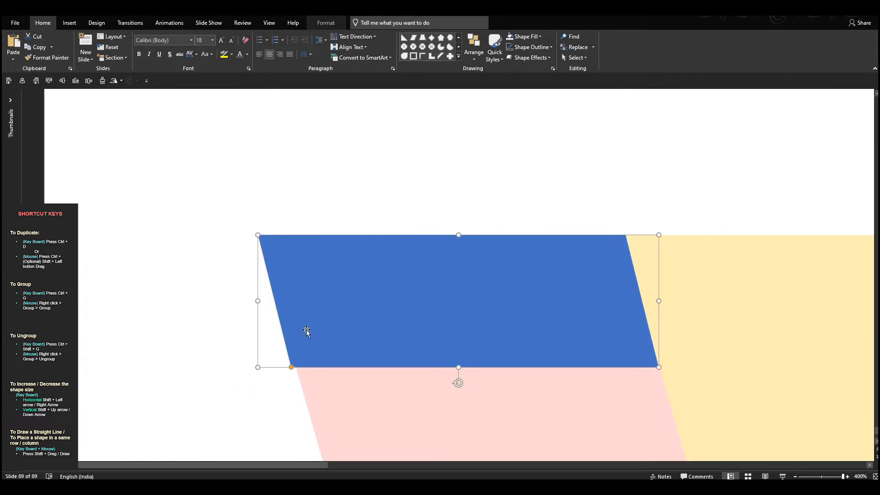
{"action": "left_click_drag", "start_coordinate": [291, 367], "coordinate": [295, 367]}
Fill the parallelogram white and duplicate it over the upper ends of the green and purple chevrons.
{"action": "left_click", "coordinate": [523, 36]}
{"action": "left_click", "coordinate": [509, 57]}
{"action": "scroll", "coordinate": [540, 220], "scroll_direction": "down", "scroll_amount": 5, "text": "ctrl"}
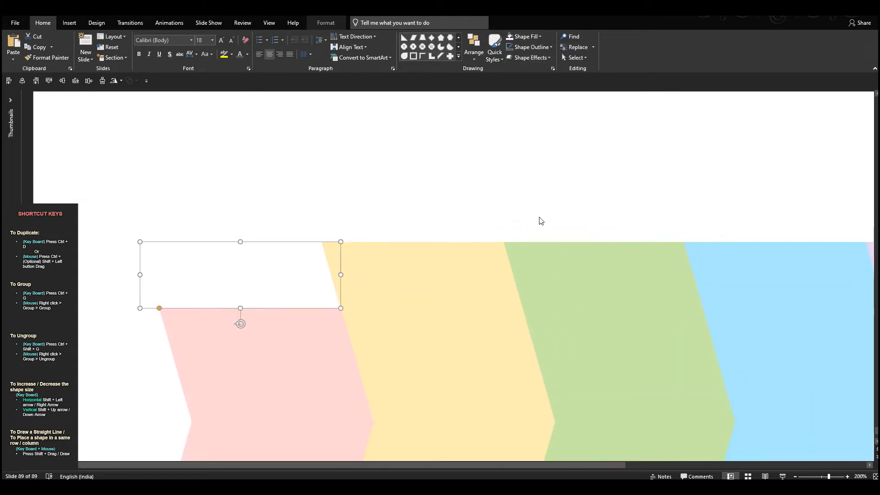
{"action": "left_click", "coordinate": [507, 200]}
{"action": "left_click_drag", "start_coordinate": [309, 274], "coordinate": [598, 274]}
{"action": "scroll", "coordinate": [550, 256], "scroll_direction": "down", "scroll_amount": 3, "text": "ctrl"}
Duplicate a white parallelogram at the purple chevron's lower end, flip it vertically and align it with the lower edge.
{"action": "left_click_drag", "start_coordinate": [428, 213], "coordinate": [634, 384]}
{"action": "left_click", "coordinate": [117, 80]}
{"action": "left_click", "coordinate": [135, 114]}
{"action": "scroll", "coordinate": [573, 309], "scroll_direction": "up", "scroll_amount": 5, "text": "ctrl"}
{"action": "left_click_drag", "start_coordinate": [542, 257], "coordinate": [544, 291]}
{"action": "left_click_drag", "start_coordinate": [476, 297], "coordinate": [432, 299]}
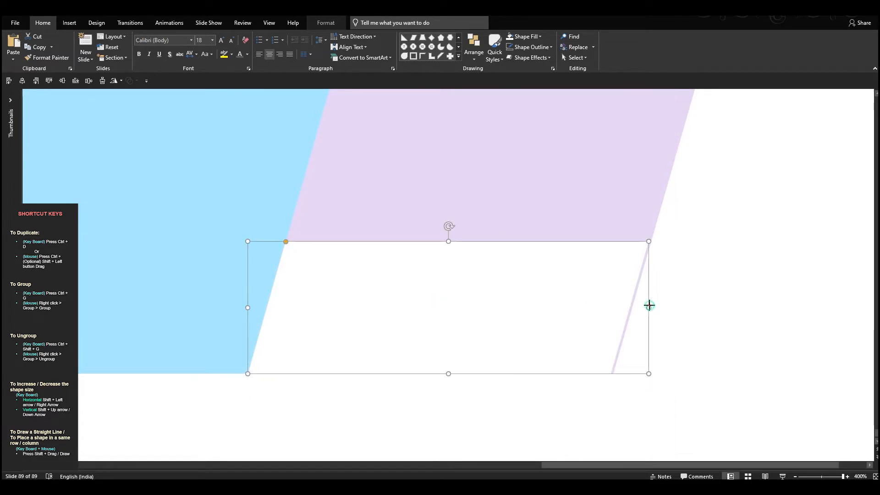
Cover the lower ends of the blue and yellow chevrons with the flipped white parallelogram and a copy of it.
{"action": "scroll", "coordinate": [591, 310], "scroll_direction": "down", "scroll_amount": 10}
{"action": "left_click_drag", "start_coordinate": [659, 345], "coordinate": [545, 345]}
{"action": "scroll", "coordinate": [593, 338], "scroll_direction": "up", "scroll_amount": 5}
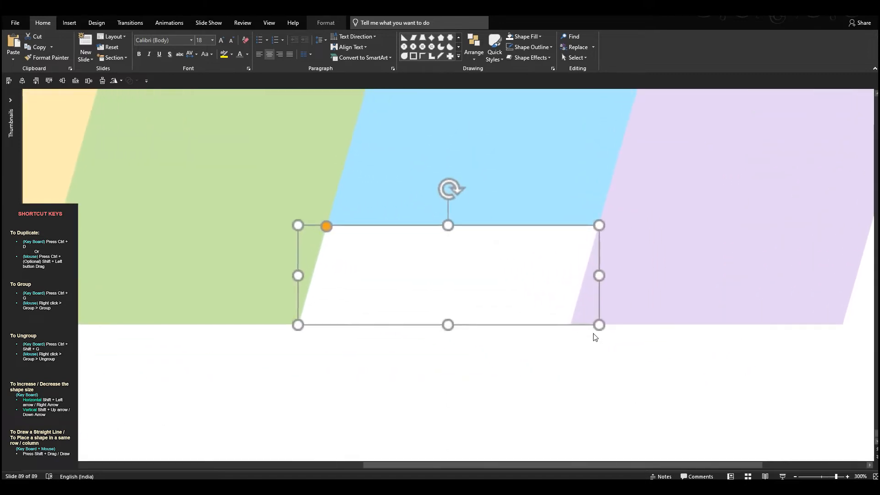
{"action": "left_click_drag", "start_coordinate": [503, 287], "coordinate": [362, 285]}
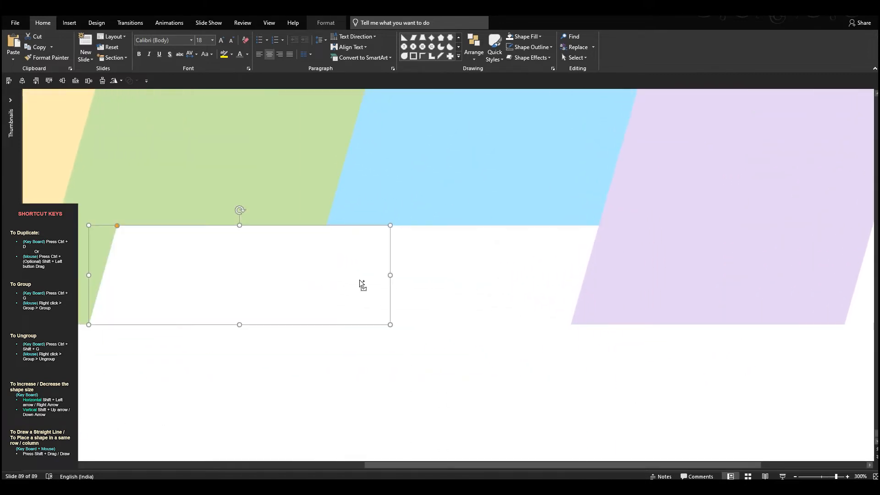
{"action": "scroll", "coordinate": [361, 284], "scroll_direction": "down", "scroll_amount": 4}
{"action": "left_click_drag", "start_coordinate": [499, 304], "coordinate": [330, 318]}
{"action": "scroll", "coordinate": [436, 378], "scroll_direction": "down", "scroll_amount": 4}
Nudge the white parallelogram above the purple chevron to the right and extend its left side to meet the blue chevron.
{"action": "left_click", "coordinate": [636, 204]}
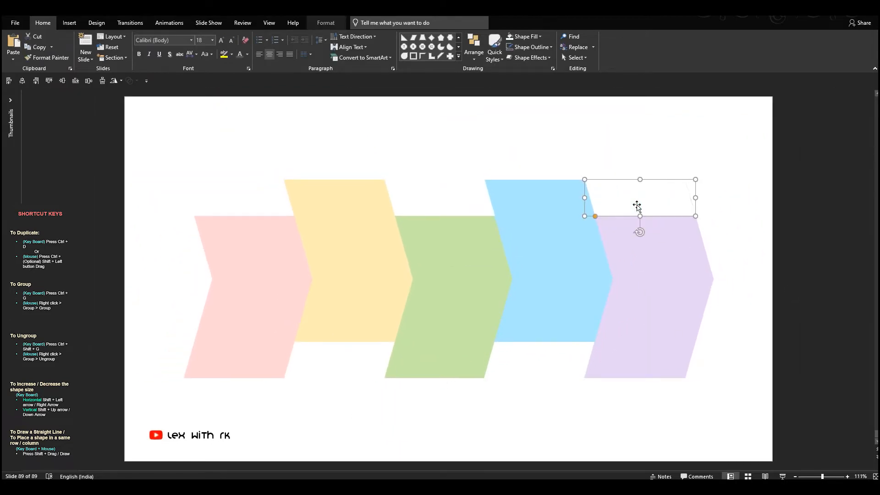
{"action": "scroll", "coordinate": [717, 205], "scroll_direction": "up", "scroll_amount": 10}
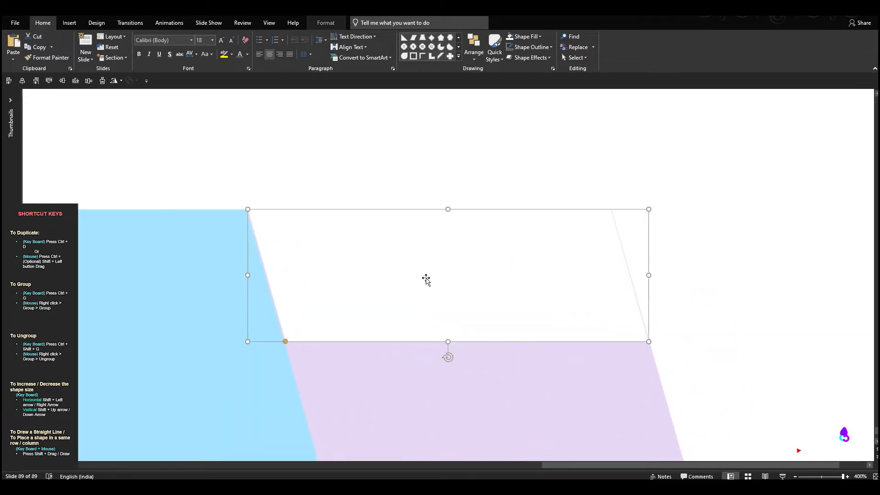
{"action": "key", "text": "ctrl+Right"}
{"action": "key", "text": "shift+F10"}
{"action": "key", "text": "Escape"}
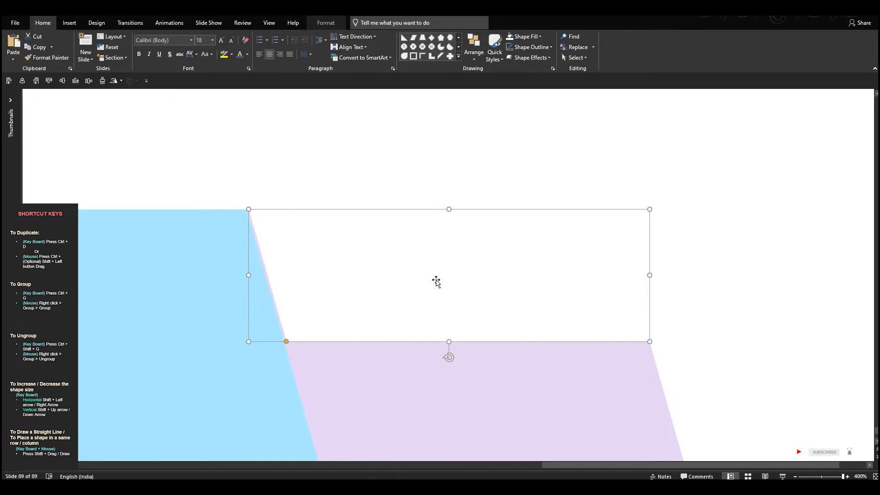
{"action": "left_click_drag", "start_coordinate": [248, 275], "coordinate": [246, 276]}
{"action": "left_click", "coordinate": [416, 168]}
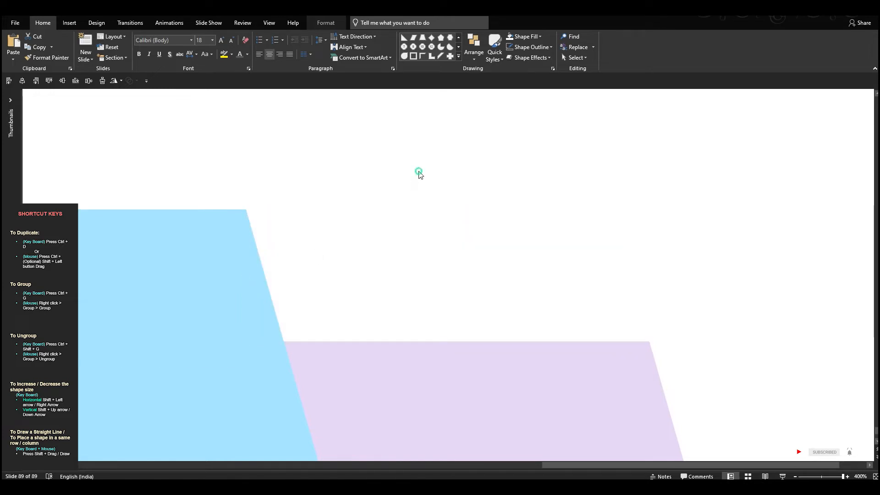
Extend the right side of the white parallelogram above the purple chevron to hide the leftover sliver.
{"action": "scroll", "coordinate": [490, 208], "scroll_direction": "down", "scroll_amount": 10}
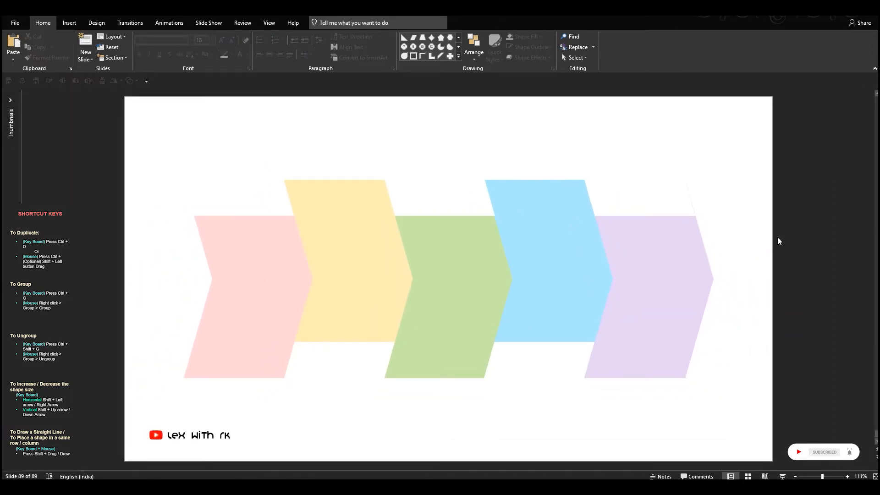
{"action": "scroll", "coordinate": [777, 237], "scroll_direction": "up", "scroll_amount": 1}
{"action": "left_click", "coordinate": [701, 190]}
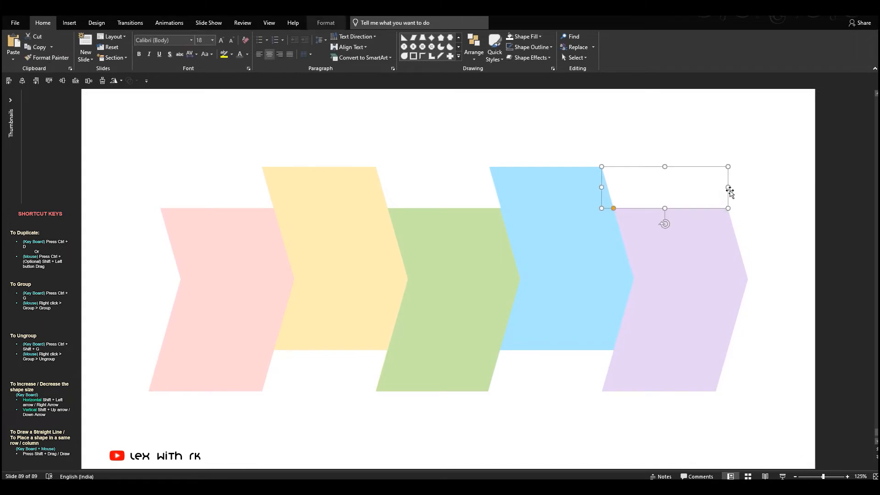
{"action": "left_click_drag", "start_coordinate": [730, 187], "coordinate": [733, 187]}
{"action": "left_click", "coordinate": [784, 214]}
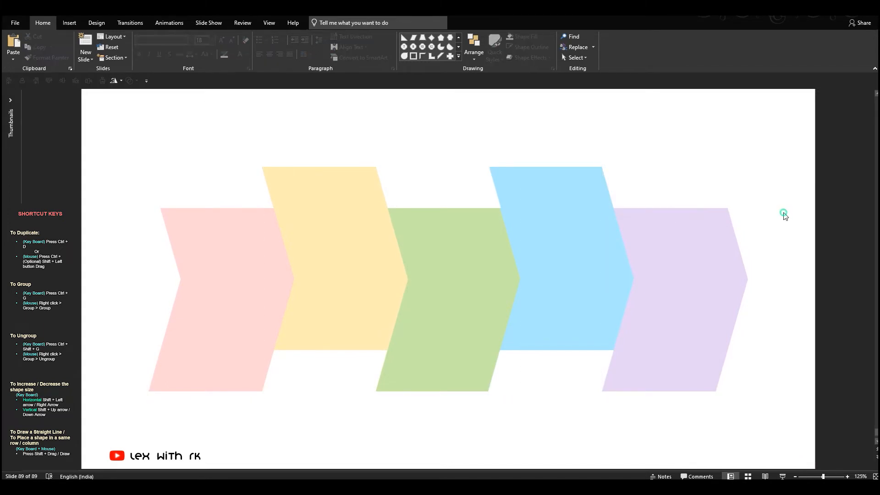
Insert a text box above the chevrons reading "Step" and "01" on two lines.
{"action": "left_click", "coordinate": [69, 23]}
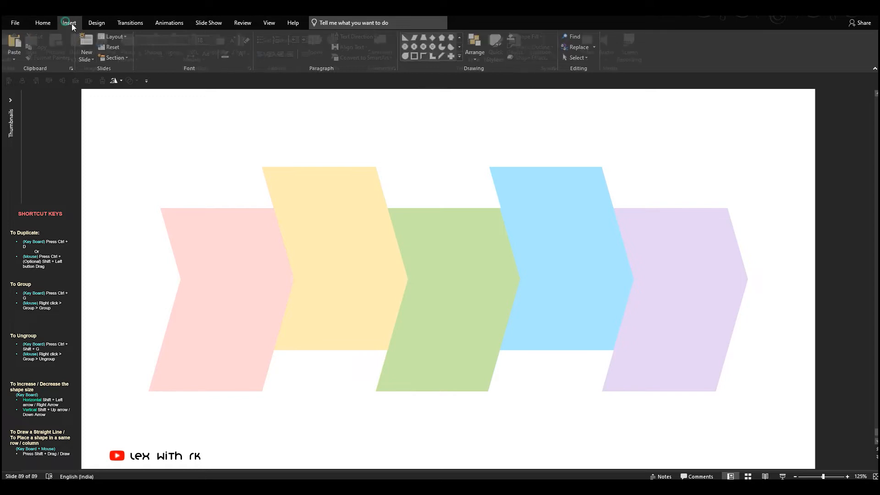
{"action": "left_click", "coordinate": [414, 56]}
{"action": "left_click", "coordinate": [394, 112]}
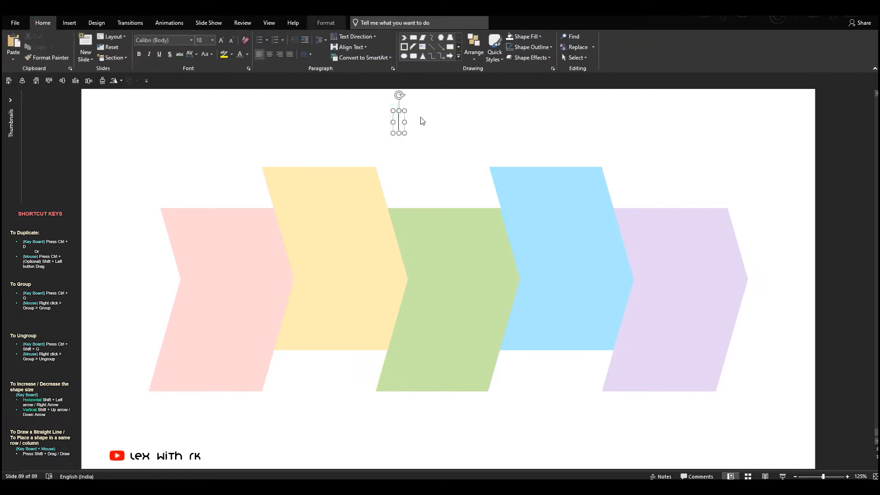
{"action": "type", "text": "Step"}
{"action": "key", "text": "Return"}
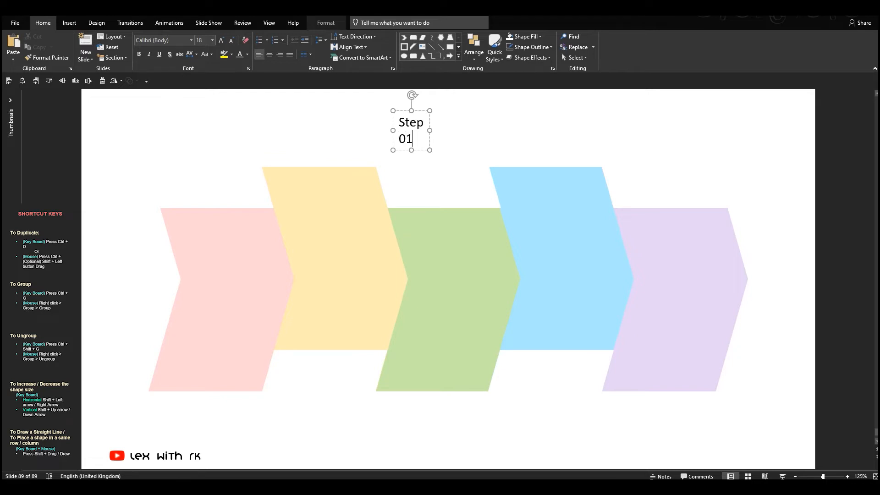
Center the step label's text, convert it to uppercase and set its font size to 28.
{"action": "key", "text": "ctrl+a"}
{"action": "left_click", "coordinate": [269, 54]}
{"action": "left_click", "coordinate": [206, 54]}
{"action": "left_click", "coordinate": [211, 74]}
{"action": "left_click", "coordinate": [223, 40]}
{"action": "left_click", "coordinate": [223, 41]}
{"action": "left_click", "coordinate": [223, 40]}
{"action": "left_click", "coordinate": [224, 41]}
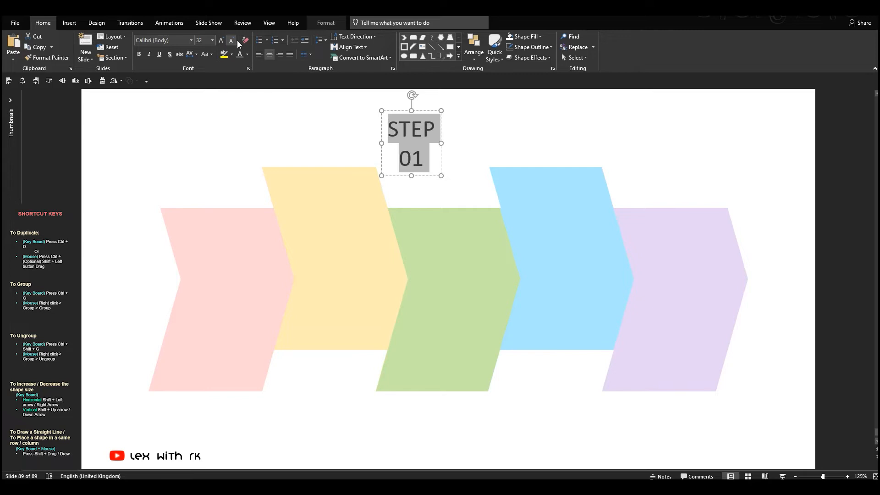
{"action": "left_click", "coordinate": [232, 40]}
Make the step label bold and color its text dark gray.
{"action": "left_click", "coordinate": [139, 54]}
{"action": "left_click", "coordinate": [247, 54]}
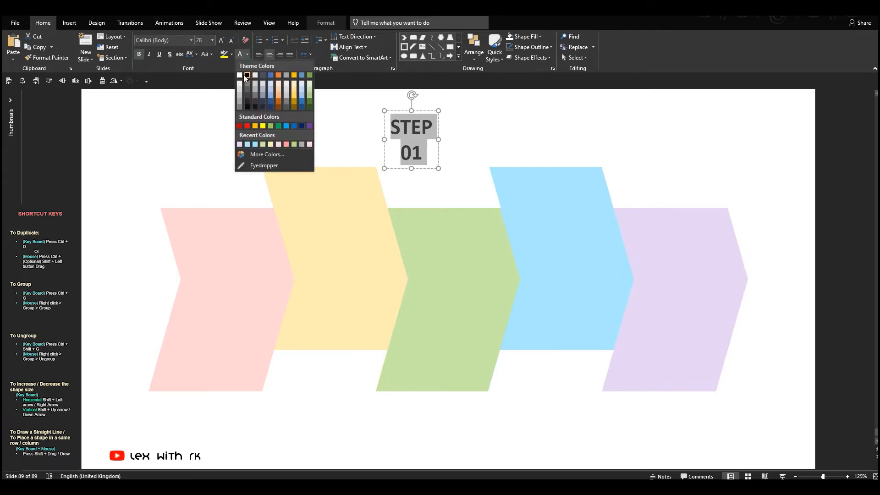
{"action": "left_click", "coordinate": [246, 89]}
Move the step label onto the pink chevron and widen its text box to span from notch to tip.
{"action": "left_click_drag", "start_coordinate": [431, 172], "coordinate": [252, 310]}
{"action": "left_click_drag", "start_coordinate": [264, 279], "coordinate": [295, 279]}
{"action": "left_click_drag", "start_coordinate": [210, 279], "coordinate": [182, 279]}
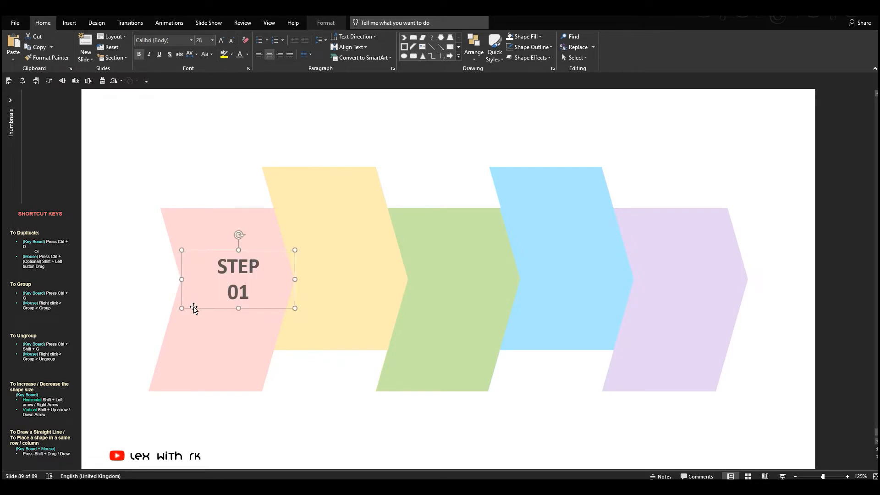
Duplicate the step label onto the other four chevrons and renumber the copies 02, 03, 04 and 05.
{"action": "left_click_drag", "start_coordinate": [195, 311], "coordinate": [641, 313]}
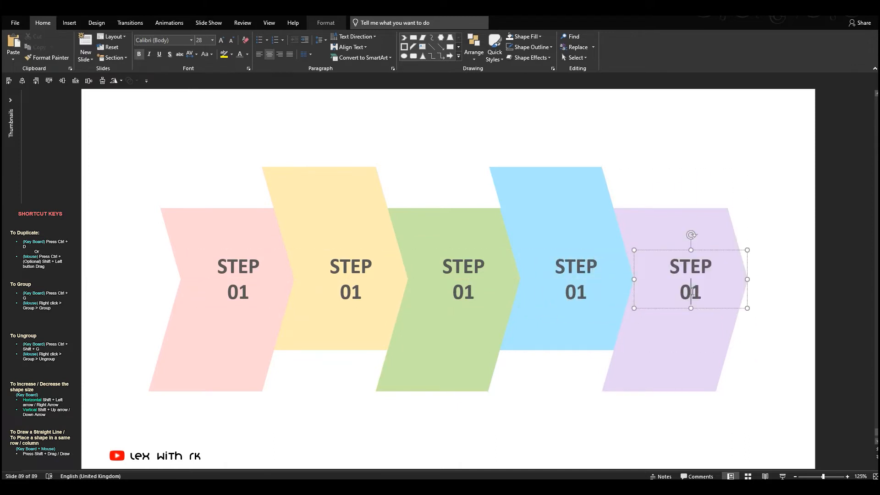
{"action": "left_click", "coordinate": [578, 293]}
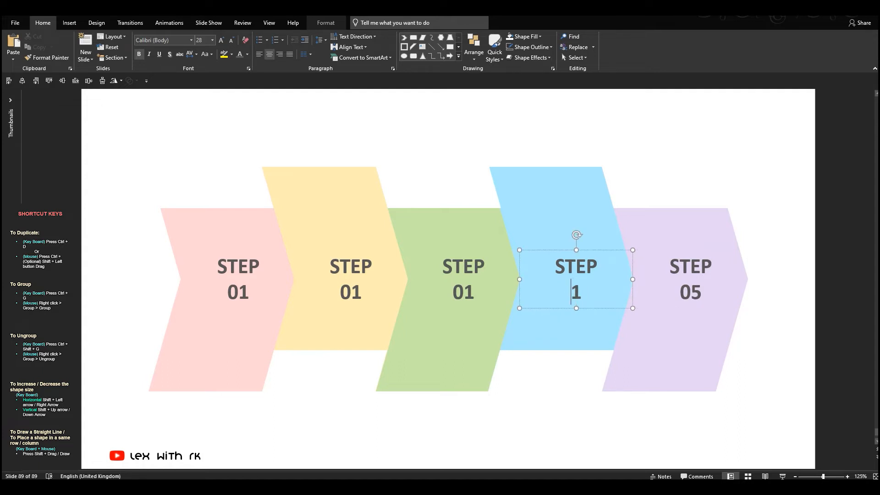
{"action": "type", "text": "04"}
{"action": "left_click", "coordinate": [474, 292]}
{"action": "key", "text": "BackSpace"}
{"action": "left_click", "coordinate": [351, 293]}
{"action": "type", "text": "2"}
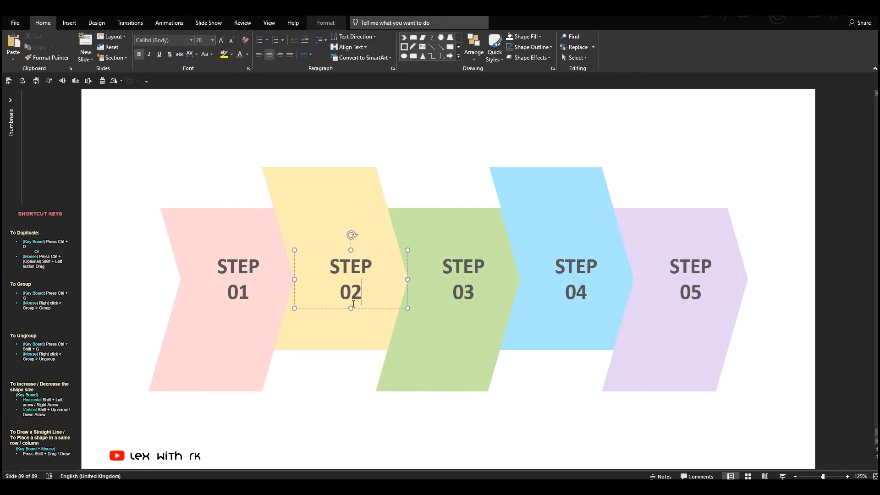
{"action": "left_click", "coordinate": [115, 240]}
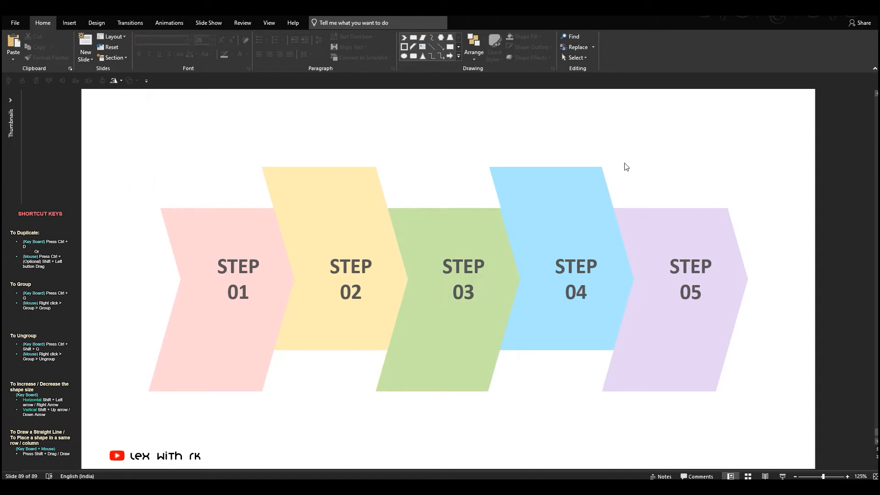
Insert the bullseye, crosshair, light bulb, pulse magnifying glass and eye icons from the Analytics category.
{"action": "left_click", "coordinate": [69, 23]}
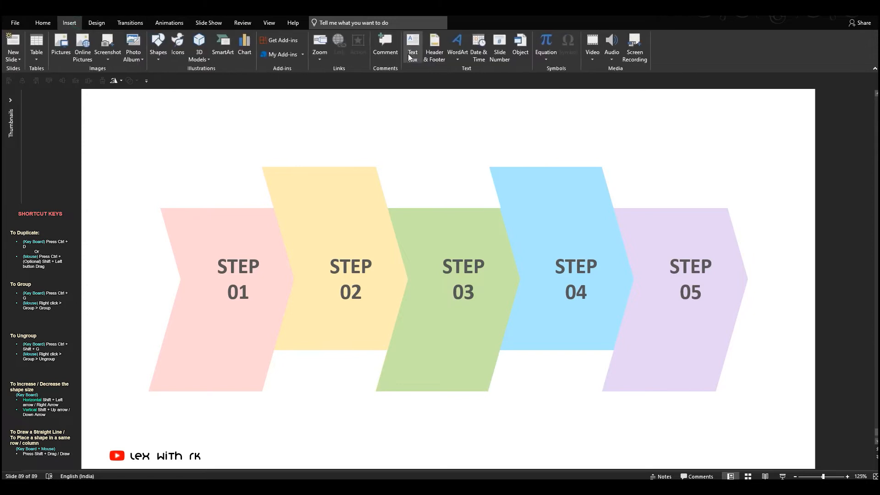
{"action": "left_click", "coordinate": [178, 45]}
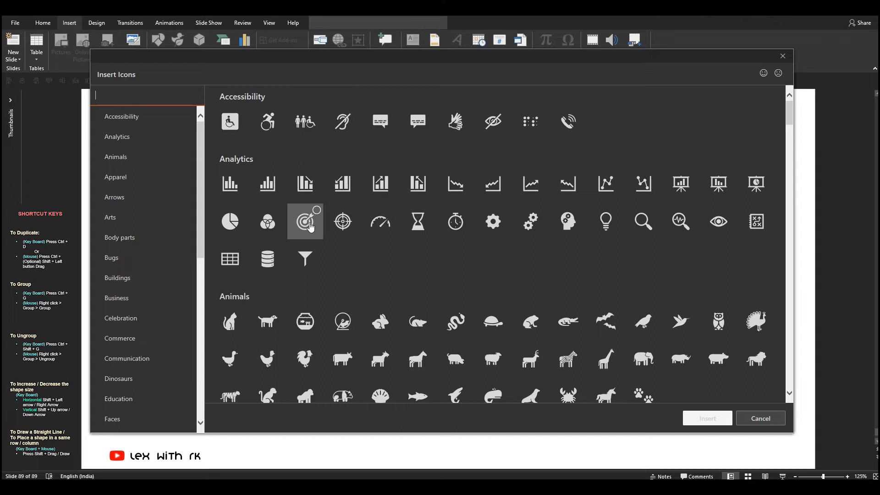
{"action": "left_click", "coordinate": [311, 226]}
{"action": "mouse_move", "coordinate": [400, 63]}
{"action": "left_mouse_down"}
{"action": "mouse_move", "coordinate": [414, 281]}
{"action": "mouse_move", "coordinate": [413, 74]}
{"action": "left_mouse_up"}
{"action": "left_click", "coordinate": [357, 235]}
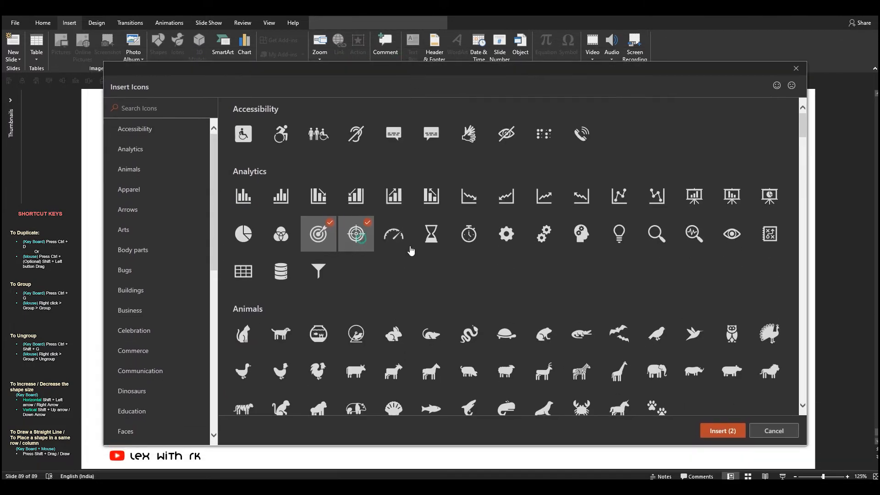
{"action": "left_click", "coordinate": [616, 237]}
{"action": "left_click", "coordinate": [695, 243]}
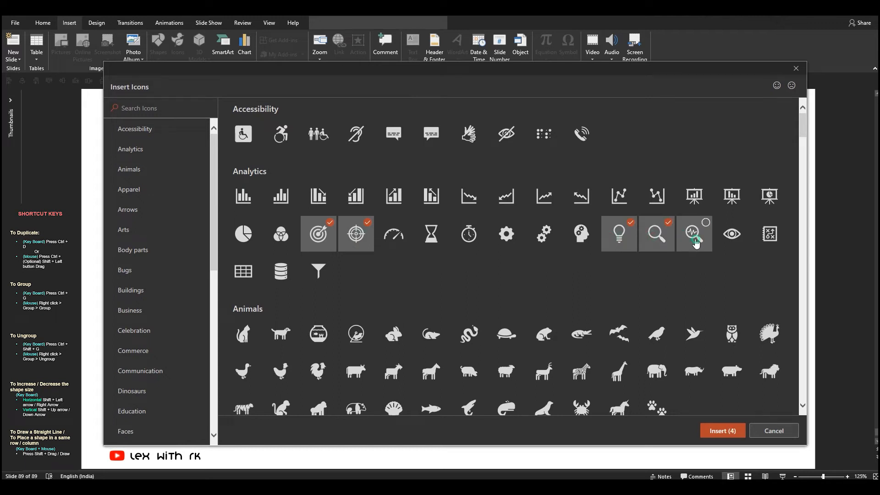
{"action": "left_click", "coordinate": [732, 236]}
{"action": "left_click", "coordinate": [732, 430]}
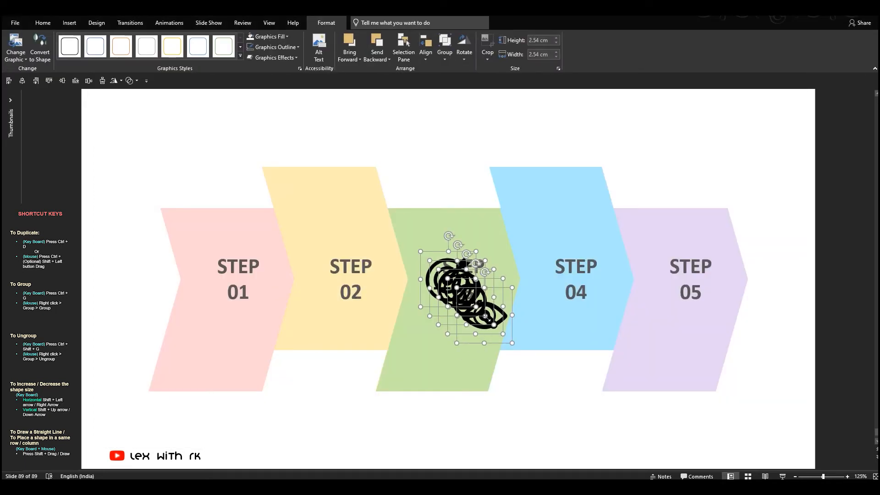
Place the bullseye, bulb and eye above steps 01, 03 and 05, and the crosshair and magnifier below 02 and 04.
{"action": "left_click", "coordinate": [533, 399]}
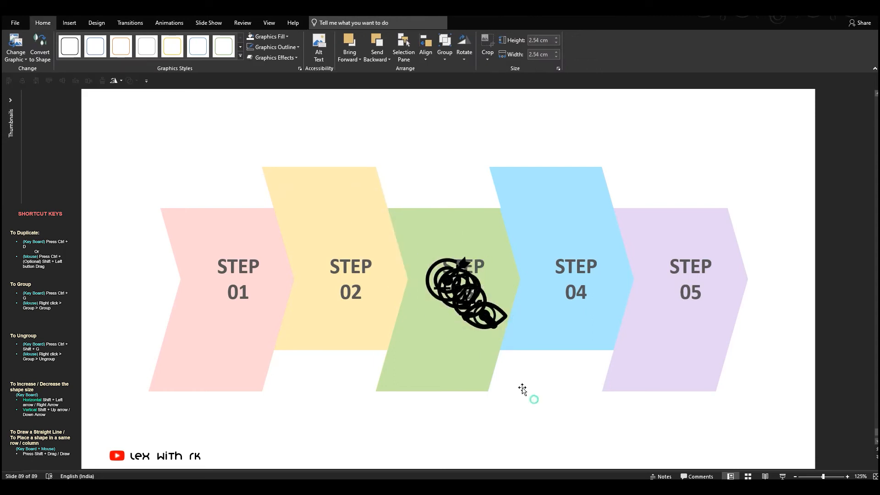
{"action": "left_click_drag", "start_coordinate": [490, 326], "coordinate": [671, 192]}
{"action": "left_click_drag", "start_coordinate": [476, 306], "coordinate": [555, 381]}
{"action": "left_click_drag", "start_coordinate": [465, 307], "coordinate": [440, 185]}
{"action": "left_click_drag", "start_coordinate": [469, 286], "coordinate": [337, 375]}
{"action": "left_click_drag", "start_coordinate": [441, 270], "coordinate": [210, 169]}
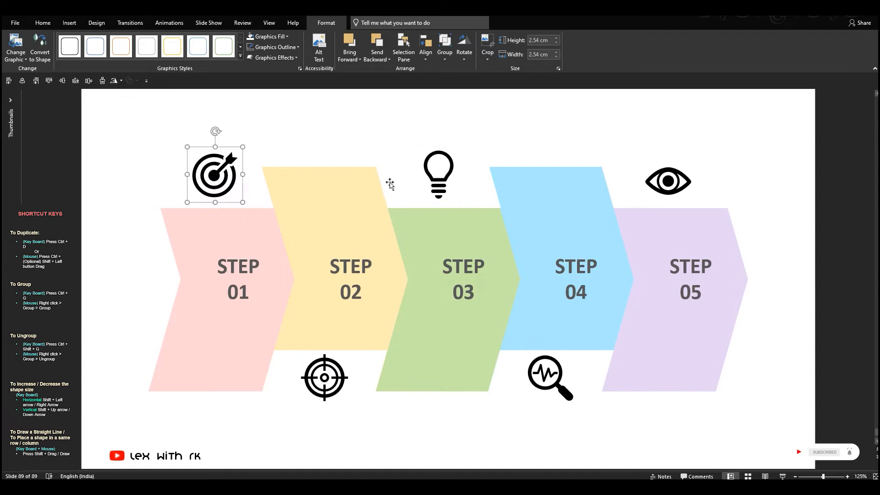
Align the bullseye, light bulb and eye icons to one another along their vertical middles.
{"action": "left_click", "coordinate": [437, 179], "text": "shift"}
{"action": "left_click", "coordinate": [679, 179], "text": "shift"}
{"action": "left_click", "coordinate": [63, 81]}
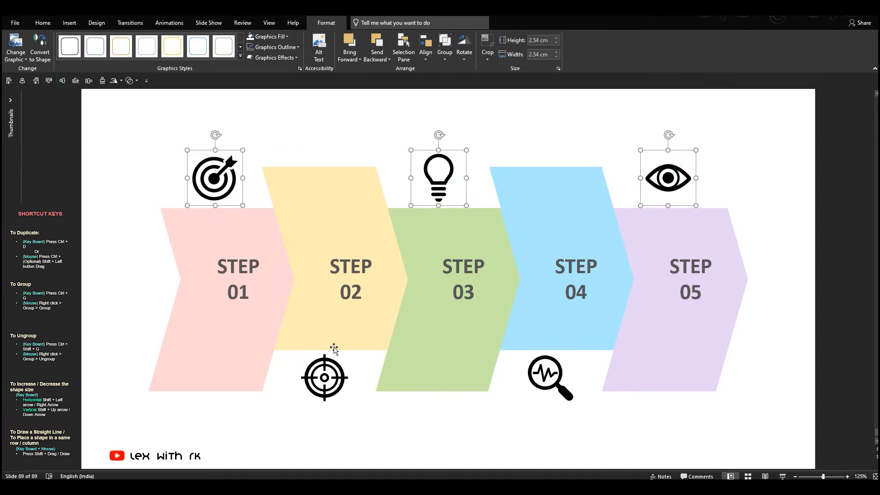